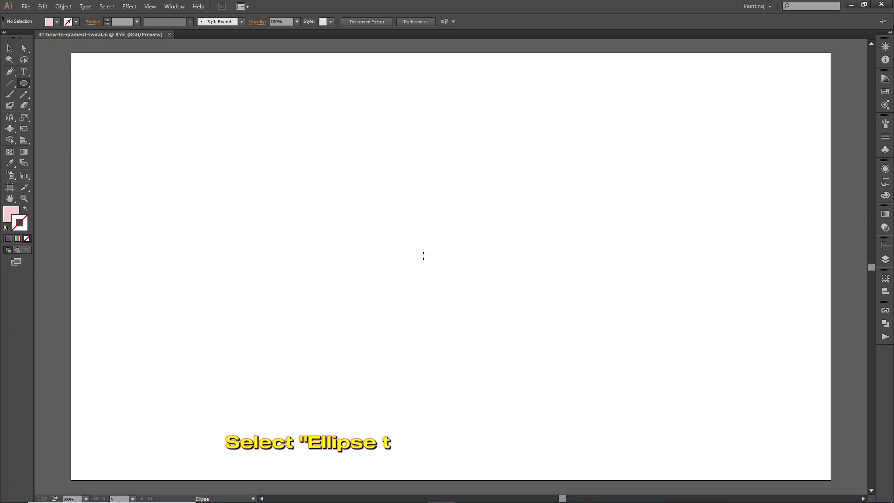
Step: Draw a large perfect circle near the page centre, nudge it into place, and give it a pink outline with no fill
{"action": "left_click_drag", "start_coordinate": [409, 252], "coordinate": [472, 385]}
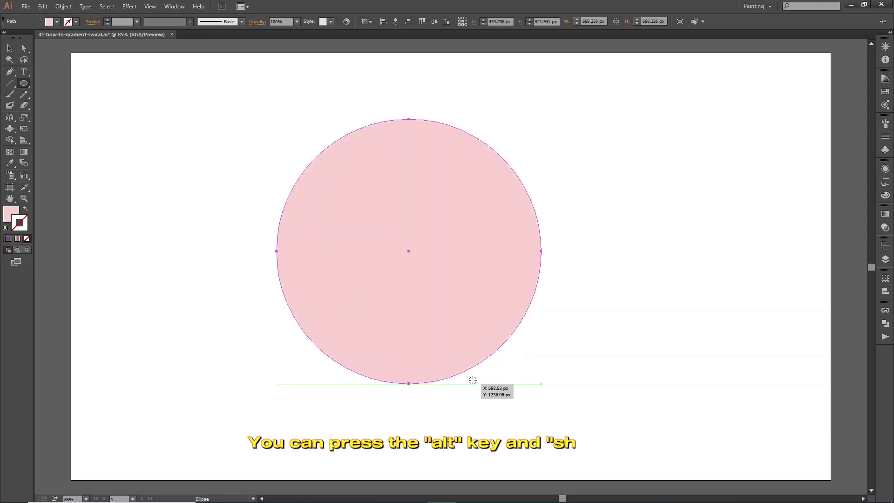
{"action": "left_click", "coordinate": [9, 48]}
{"action": "key", "text": "ctrl+shift+a"}
{"action": "left_click_drag", "start_coordinate": [401, 163], "coordinate": [408, 182]}
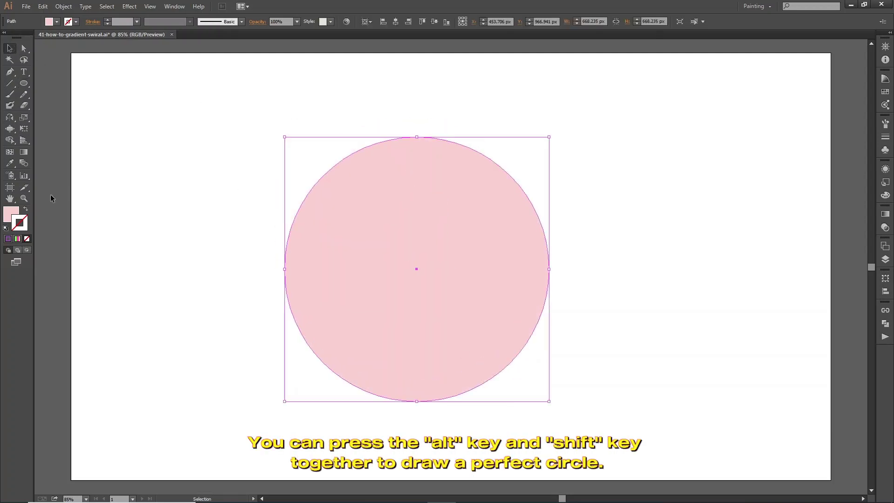
{"action": "left_click", "coordinate": [26, 210]}
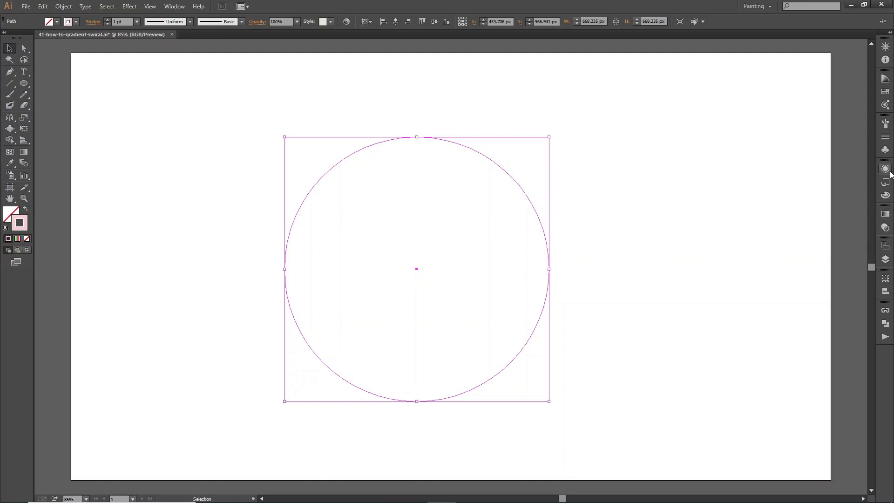
Step: Set the circle's outline to the navy swatch
{"action": "left_click", "coordinate": [885, 92]}
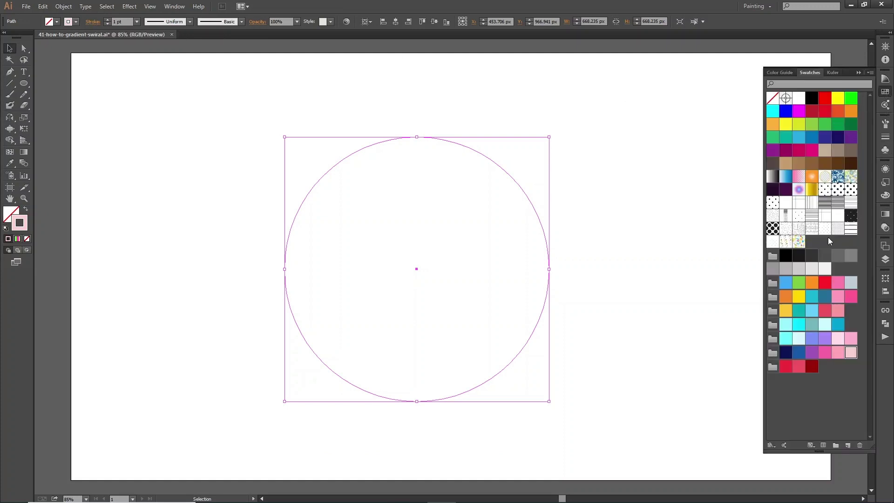
{"action": "left_click", "coordinate": [784, 354]}
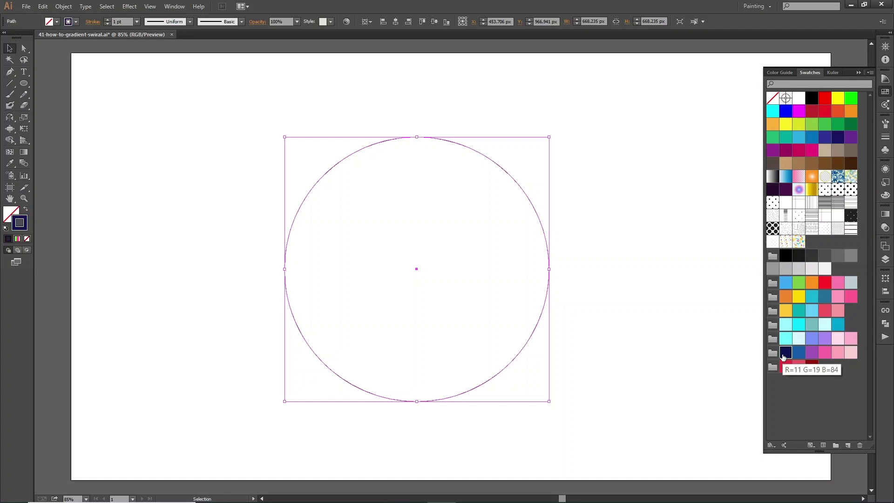
{"action": "left_click", "coordinate": [651, 226]}
{"action": "left_click_drag", "start_coordinate": [293, 136], "coordinate": [361, 203]}
Step: Make the navy outline 40 pt thick, turning the circle into a thick ring
{"action": "left_click", "coordinate": [137, 22]}
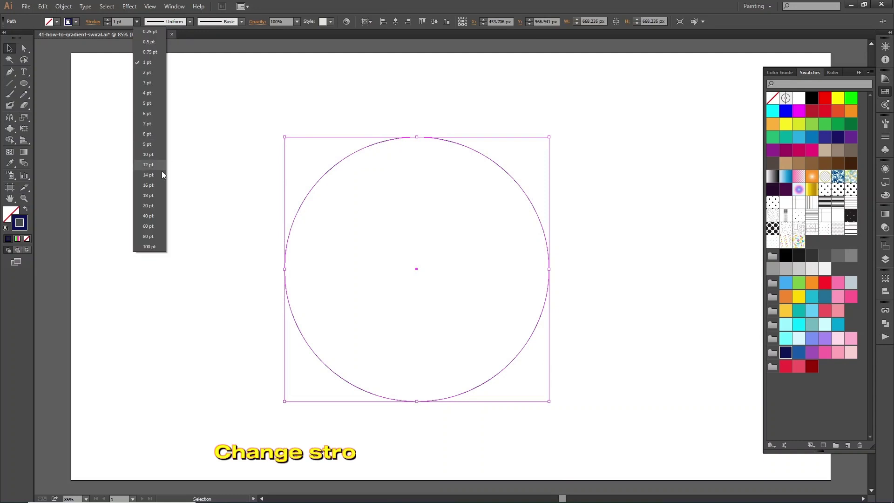
{"action": "left_click", "coordinate": [155, 217]}
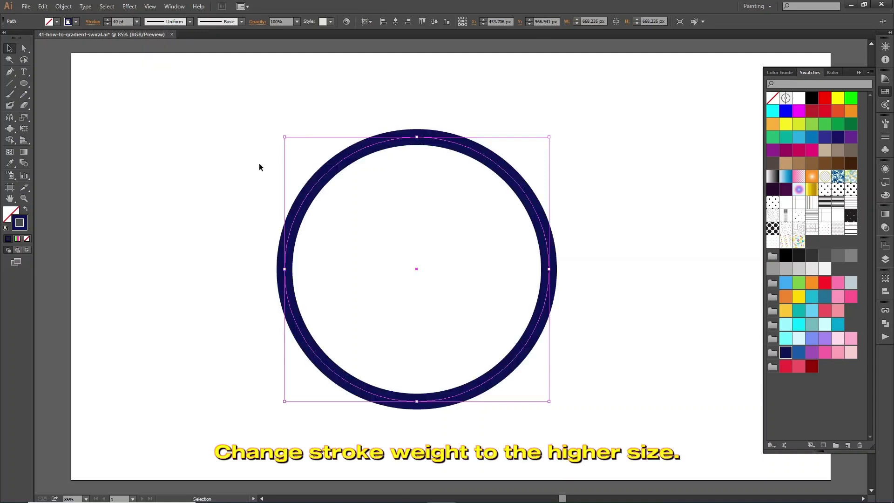
{"action": "left_click", "coordinate": [651, 154]}
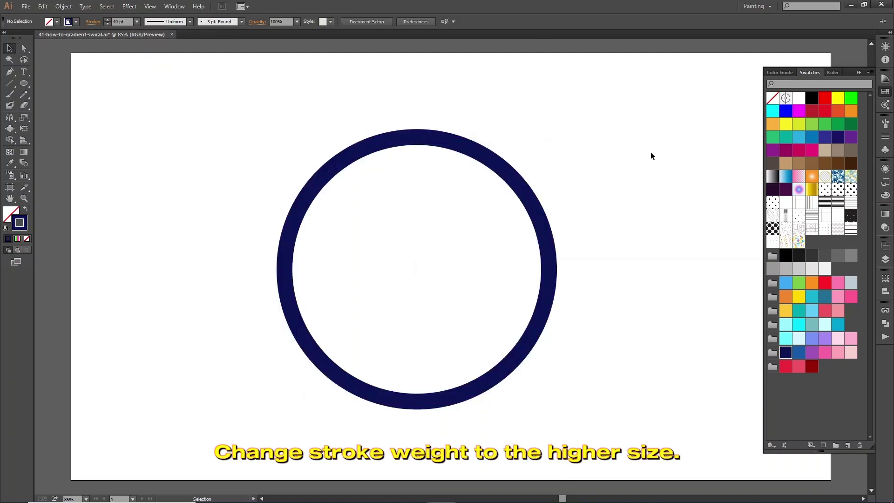
{"action": "left_click", "coordinate": [544, 239]}
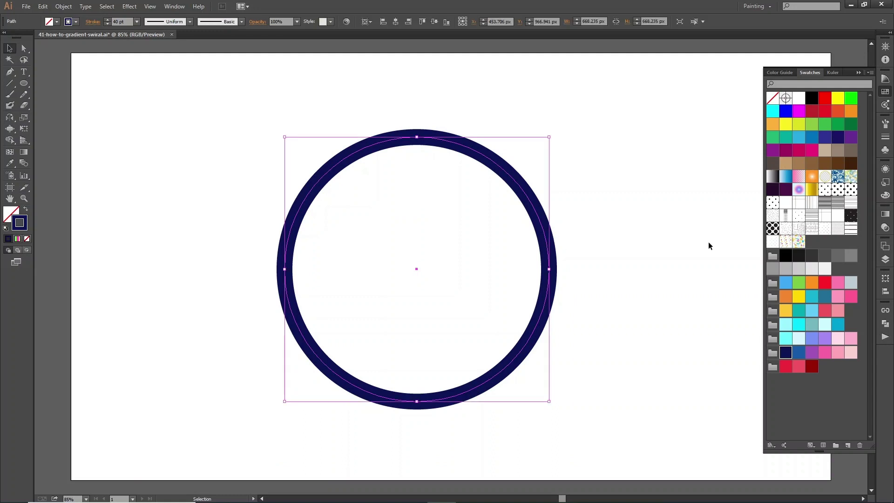
{"action": "left_click", "coordinate": [886, 214]}
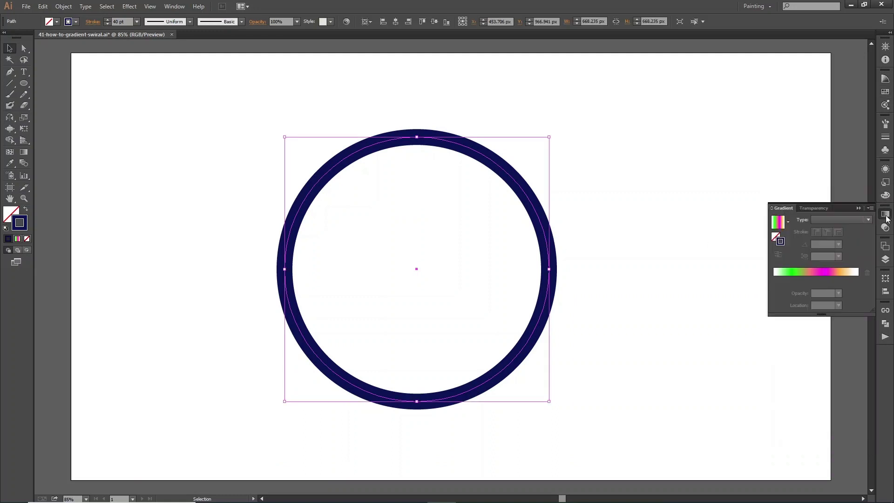
Step: Apply a gradient to the ring's stroke and make its first and last stops navy
{"action": "left_click", "coordinate": [816, 273]}
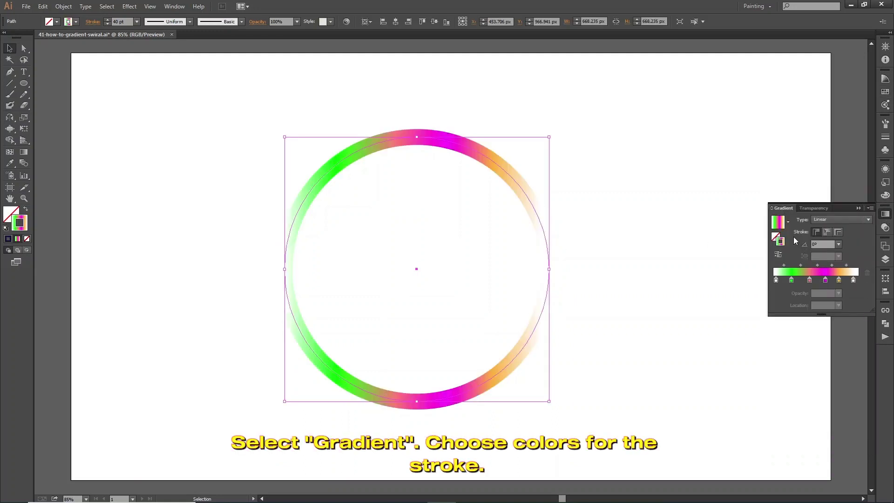
{"action": "double_click", "coordinate": [776, 281]}
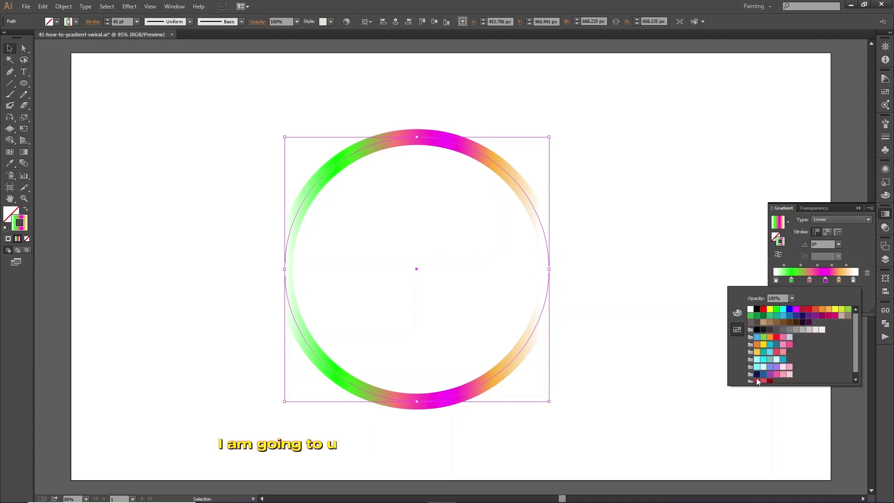
{"action": "left_click", "coordinate": [756, 376]}
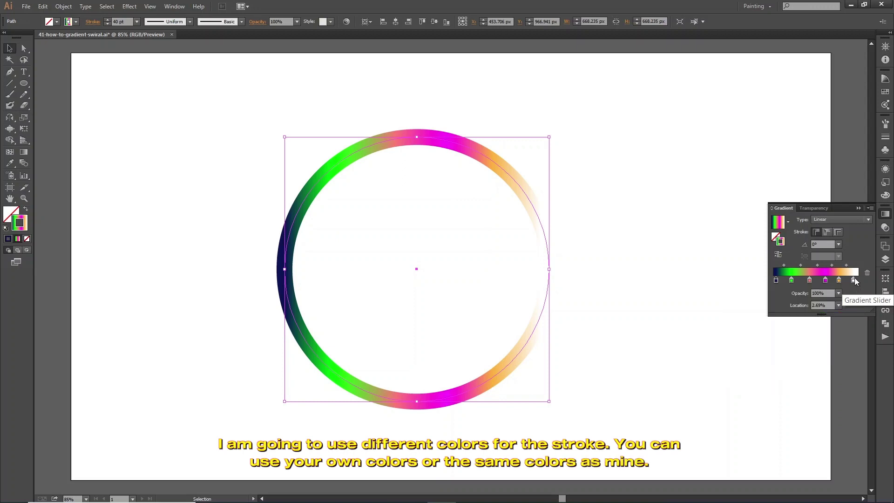
{"action": "double_click", "coordinate": [853, 279]}
{"action": "double_click", "coordinate": [854, 280]}
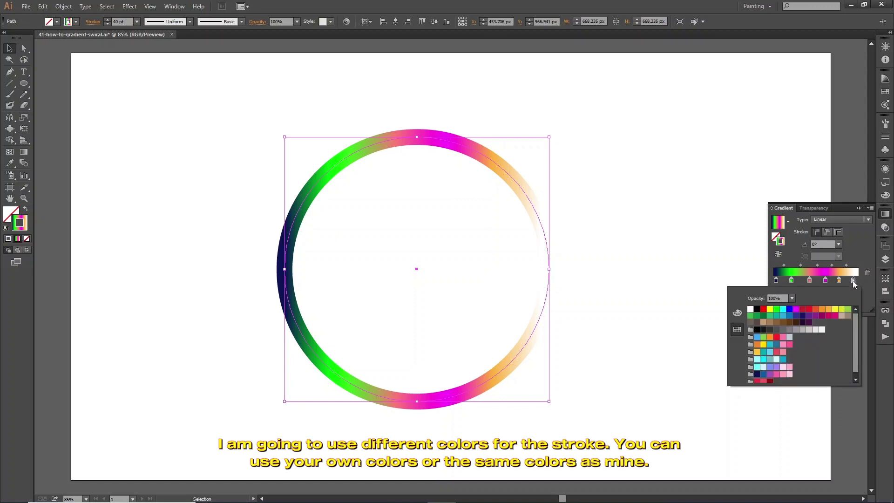
{"action": "left_click", "coordinate": [757, 376]}
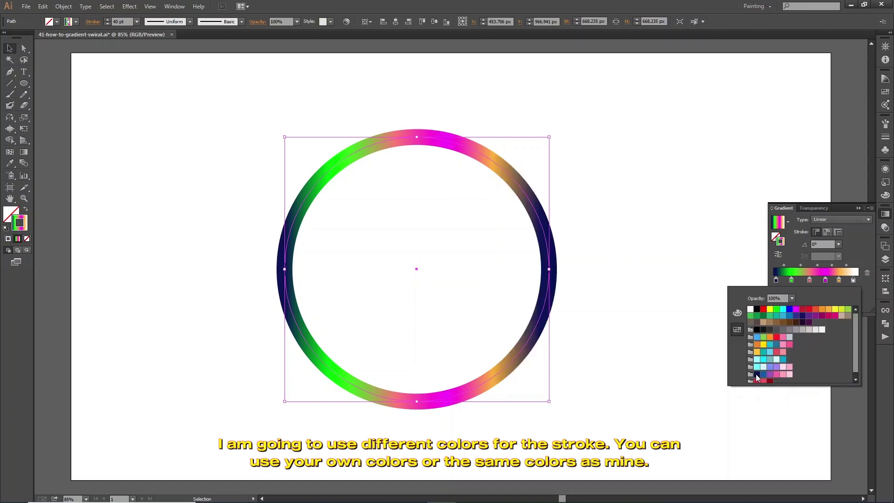
Step: Change the green gradient stop to blue and the pink stop to purple
{"action": "left_click", "coordinate": [792, 280]}
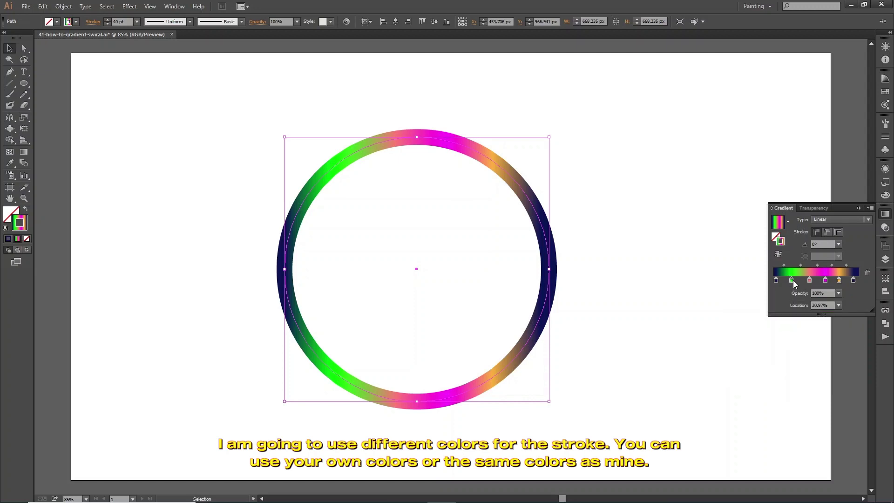
{"action": "double_click", "coordinate": [793, 281]}
{"action": "left_click", "coordinate": [763, 374]}
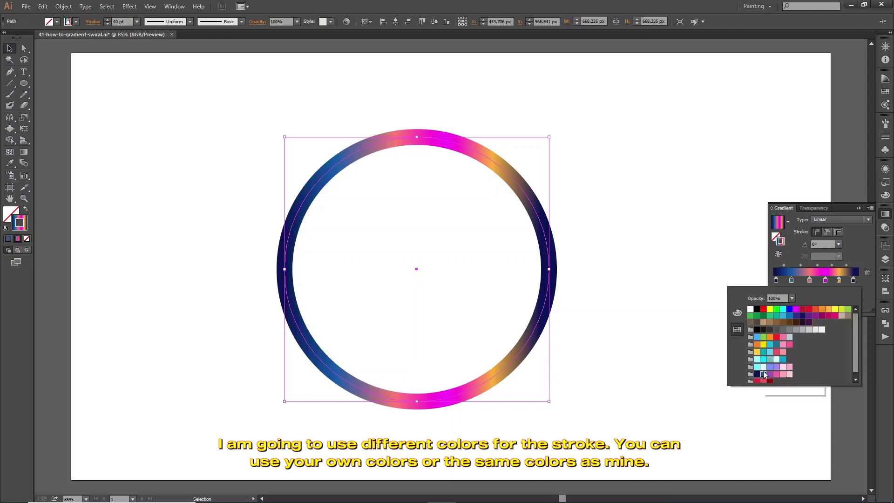
{"action": "left_click", "coordinate": [811, 280]}
{"action": "double_click", "coordinate": [811, 281]}
{"action": "left_click", "coordinate": [770, 378]}
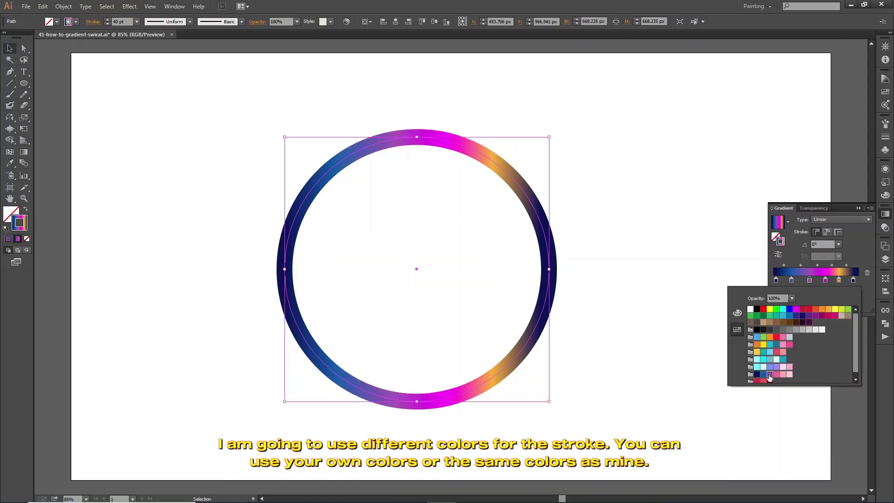
Step: Change the magenta gradient stop to pink and the orange stop to light pink
{"action": "left_click", "coordinate": [826, 281]}
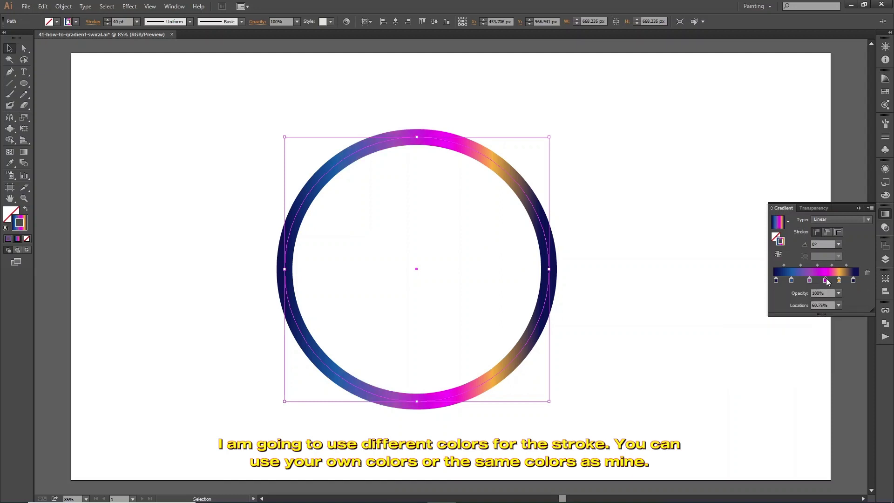
{"action": "double_click", "coordinate": [826, 280]}
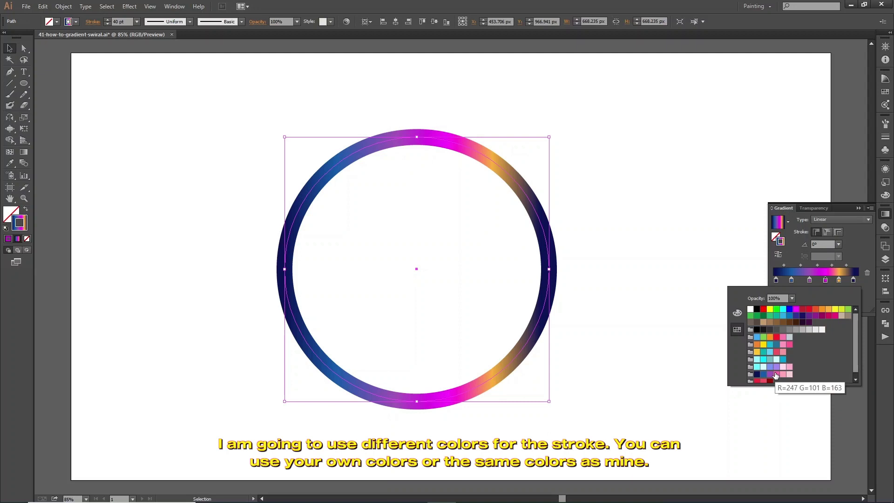
{"action": "left_click", "coordinate": [777, 375]}
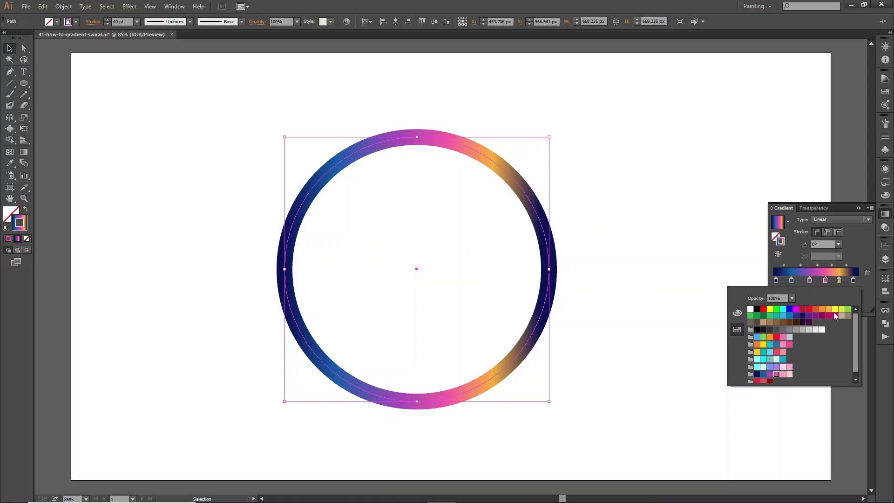
{"action": "left_click", "coordinate": [839, 279]}
{"action": "double_click", "coordinate": [840, 280]}
{"action": "left_click", "coordinate": [782, 373]}
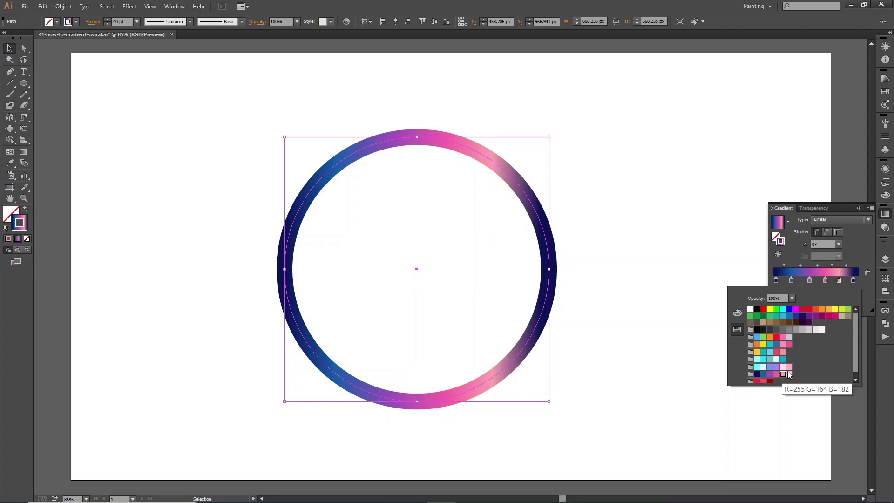
{"action": "left_click", "coordinate": [839, 281]}
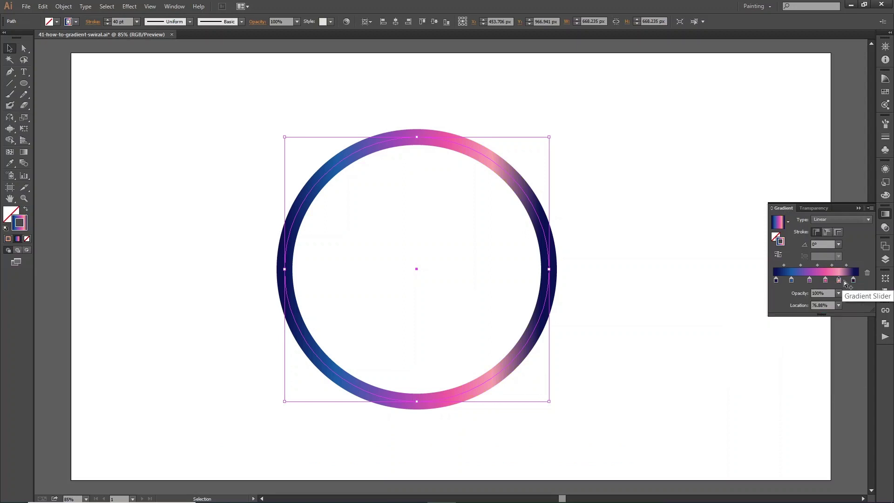
Step: Slide the blue and purple stops left and add a new light pink gradient stop
{"action": "left_click", "coordinate": [792, 281]}
{"action": "left_click_drag", "start_coordinate": [792, 281], "coordinate": [833, 281]}
{"action": "left_click", "coordinate": [843, 280]}
{"action": "double_click", "coordinate": [844, 281]}
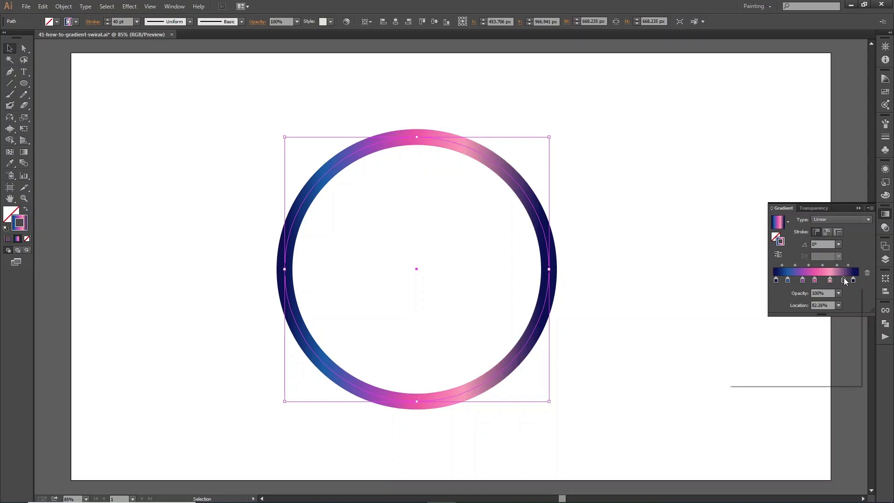
{"action": "left_click", "coordinate": [790, 375]}
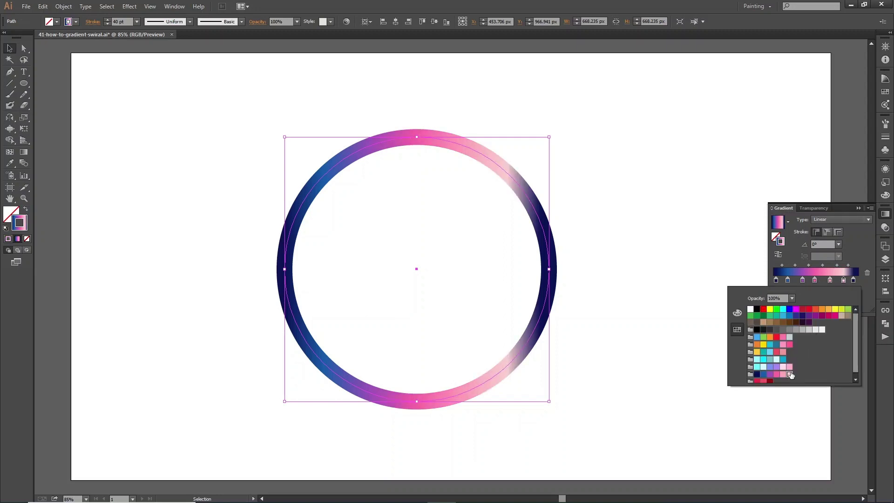
{"action": "left_click", "coordinate": [728, 259]}
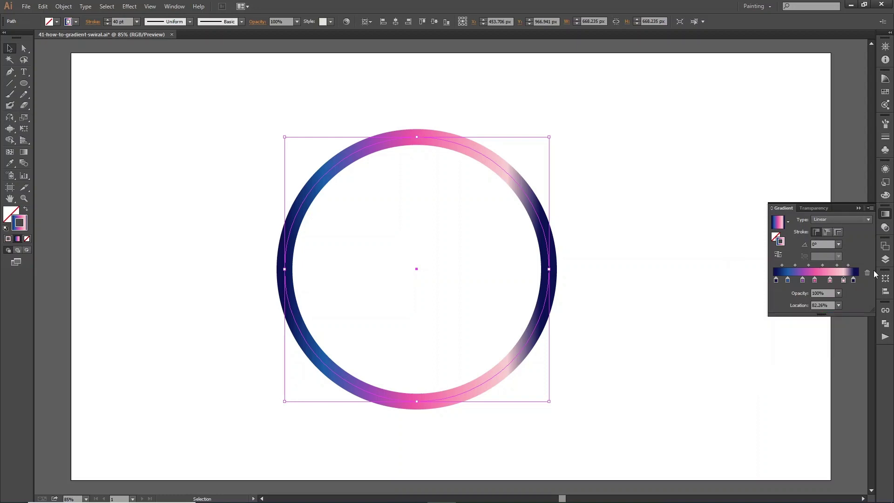
Step: Nudge the new light pink stop slightly left and reselect the ring
{"action": "left_click", "coordinate": [789, 280]}
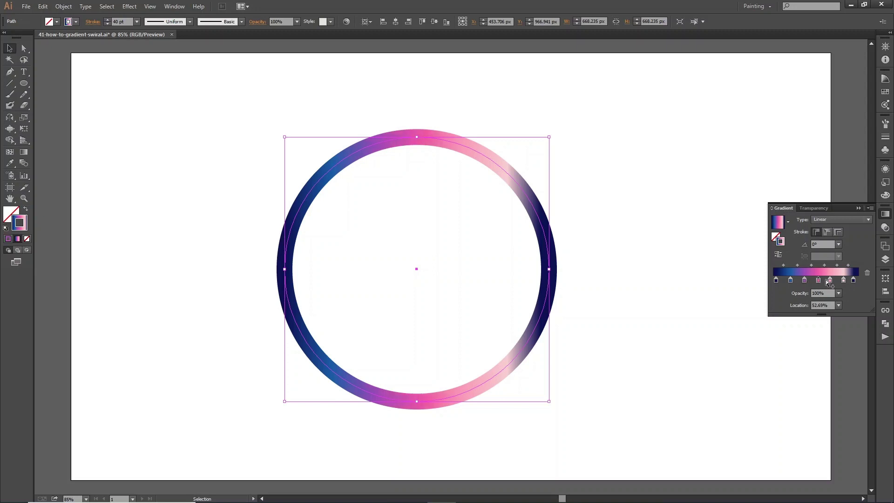
{"action": "left_click_drag", "start_coordinate": [844, 282], "coordinate": [842, 280]}
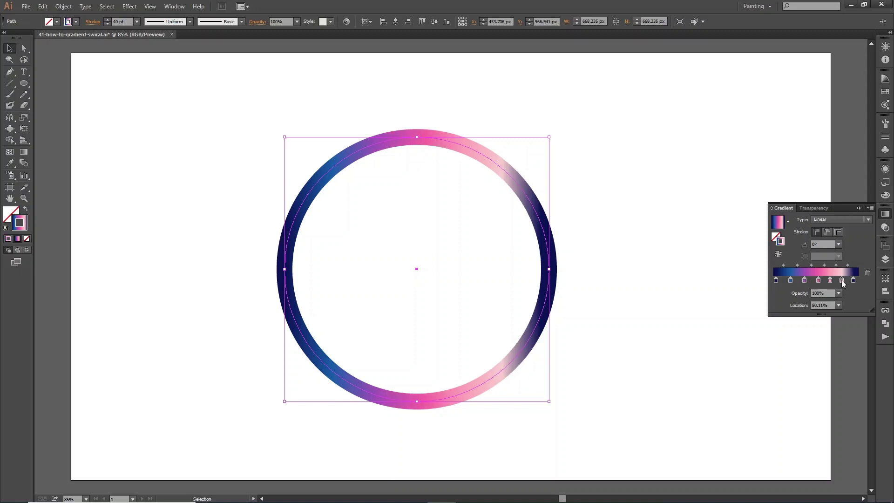
{"action": "left_click", "coordinate": [673, 185]}
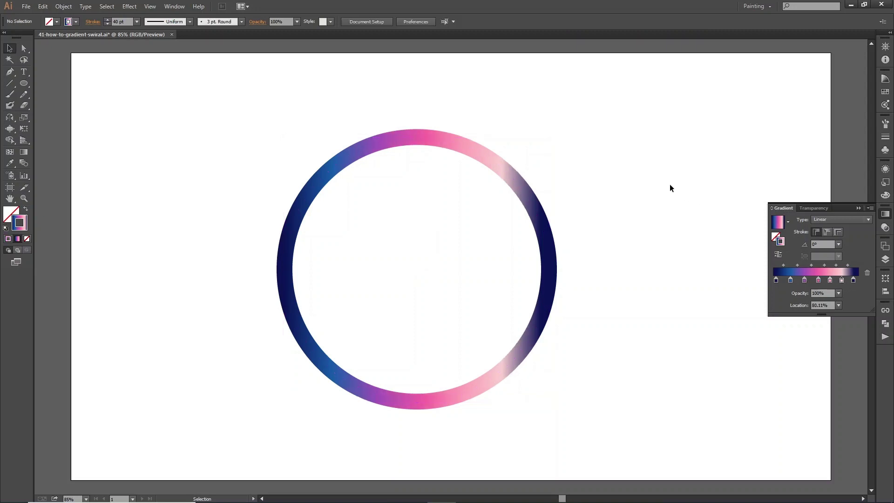
{"action": "left_click", "coordinate": [550, 252]}
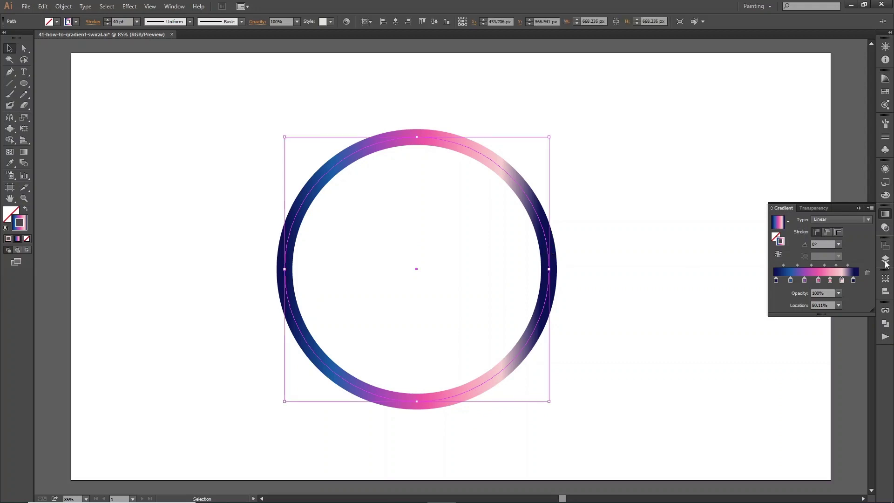
Step: Close the Gradient panel and open Effect > Distort & Transform > Transform for the ring, with the dialog moved aside
{"action": "left_click", "coordinate": [885, 214]}
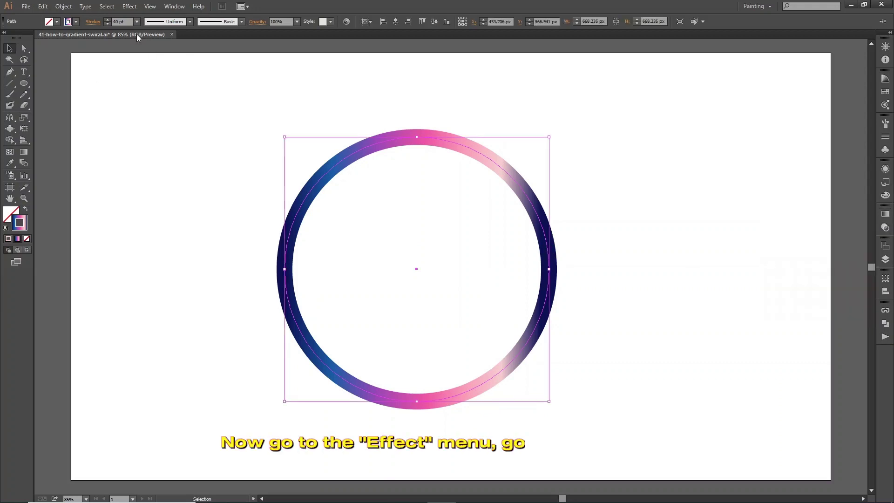
{"action": "left_click", "coordinate": [128, 7]}
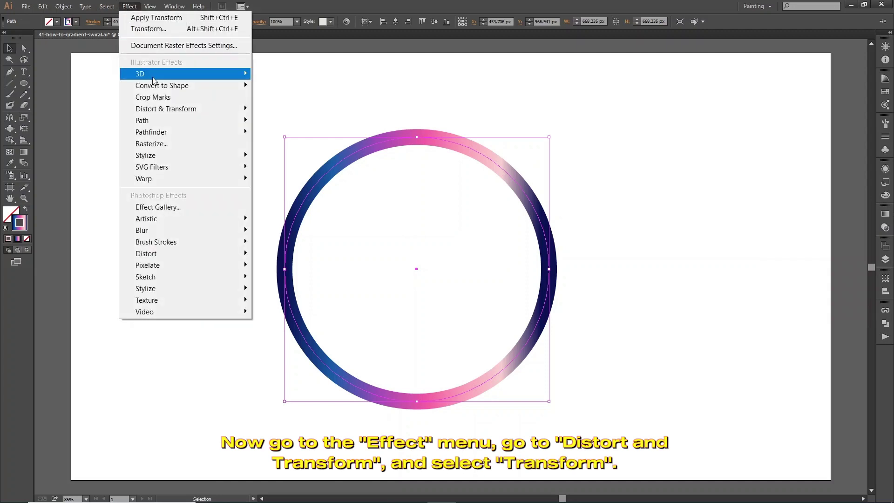
{"action": "mouse_move", "coordinate": [155, 111]}
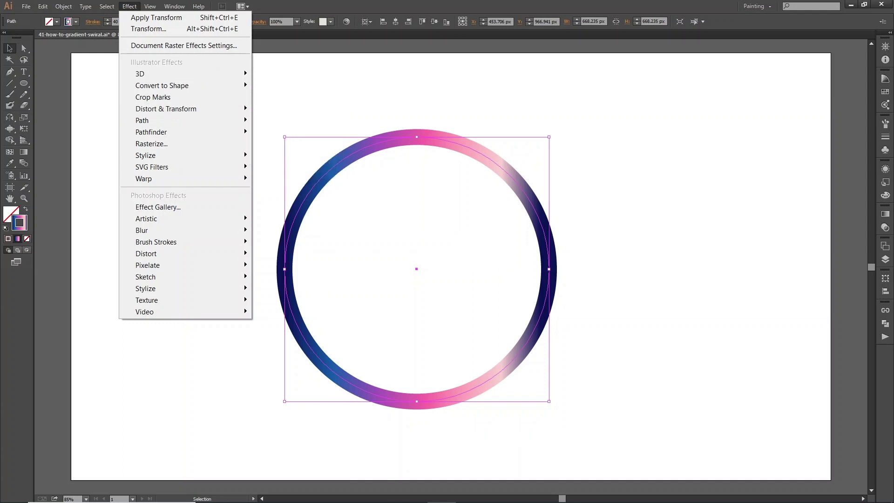
{"action": "key", "text": "Escape"}
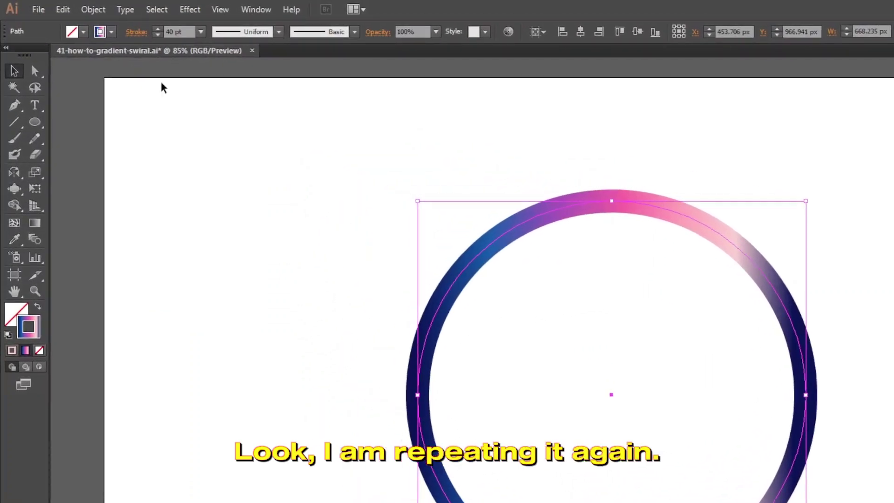
{"action": "left_click", "coordinate": [194, 13]}
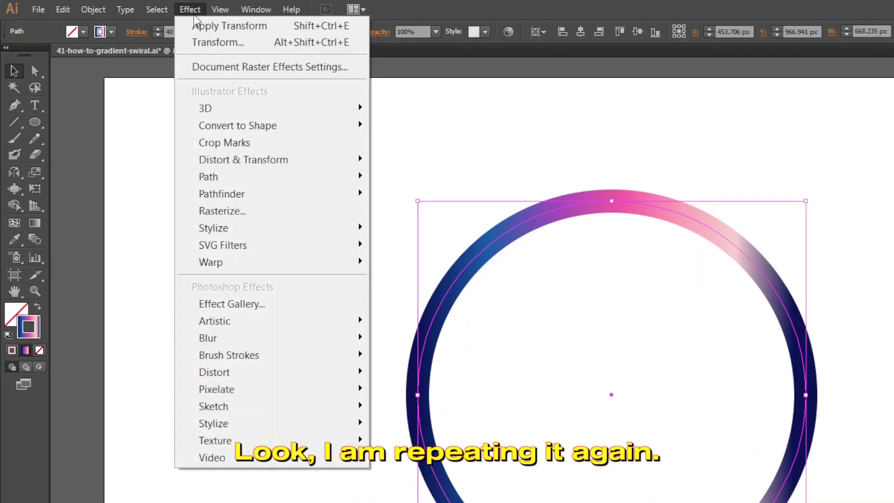
{"action": "mouse_move", "coordinate": [251, 162]}
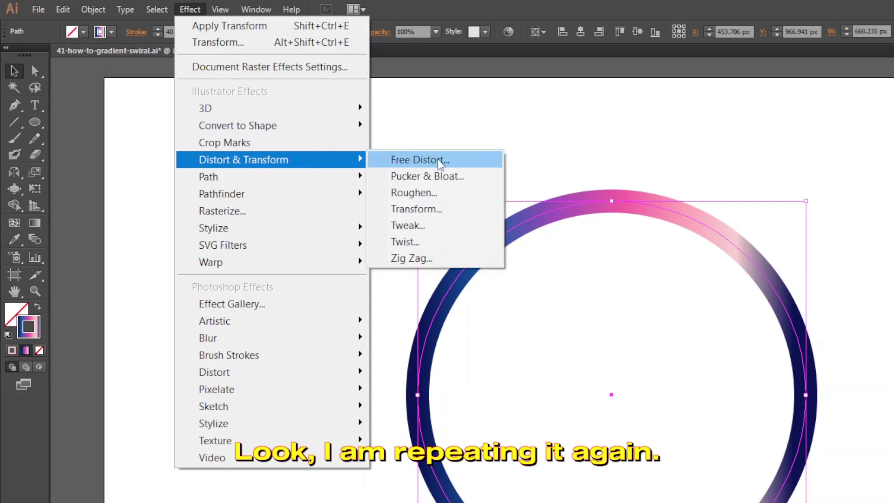
{"action": "left_click", "coordinate": [420, 209]}
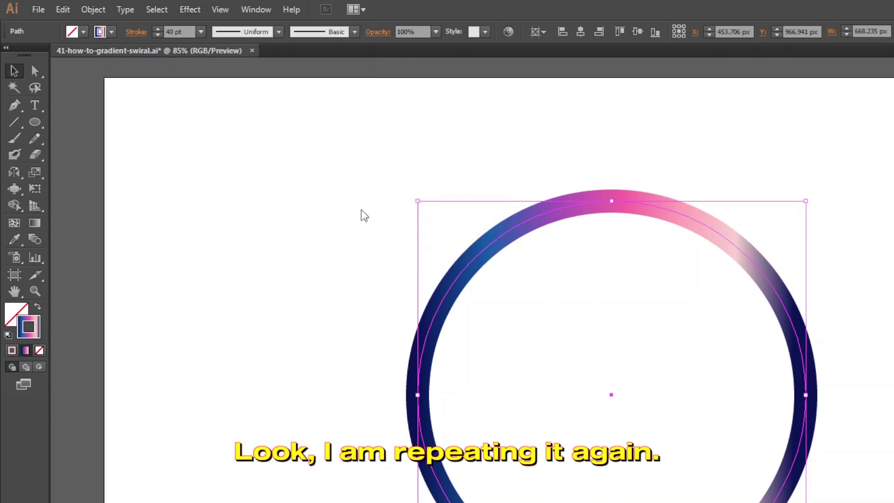
{"action": "left_click_drag", "start_coordinate": [256, 283], "coordinate": [893, 190]}
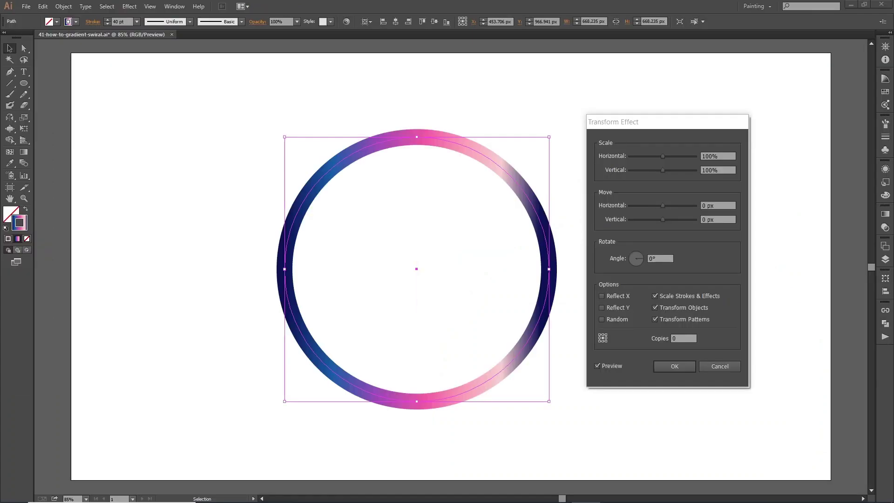
Step: With preview on, set the Transform effect to 90% horizontal and vertical scale, 14° angle and 30 copies
{"action": "left_click", "coordinate": [637, 129]}
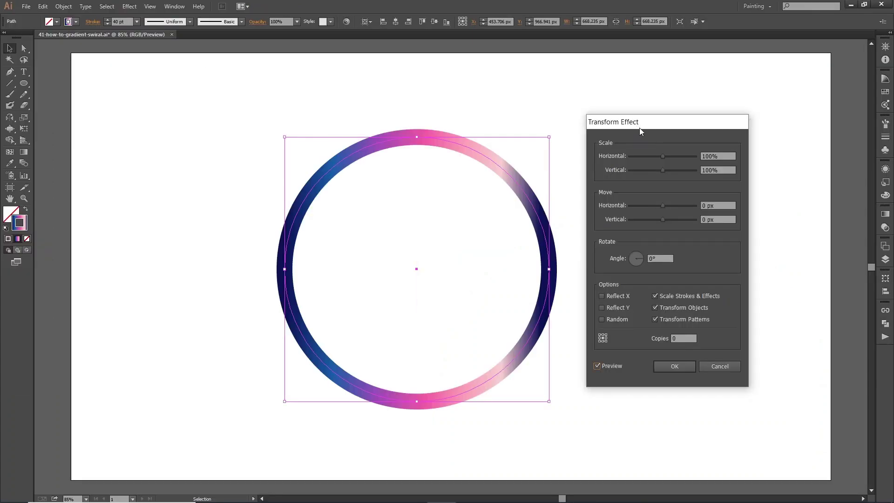
{"action": "double_click", "coordinate": [717, 155]}
{"action": "type", "text": "90"}
{"action": "double_click", "coordinate": [728, 173]}
{"action": "type", "text": "90"}
{"action": "left_click", "coordinate": [726, 219]}
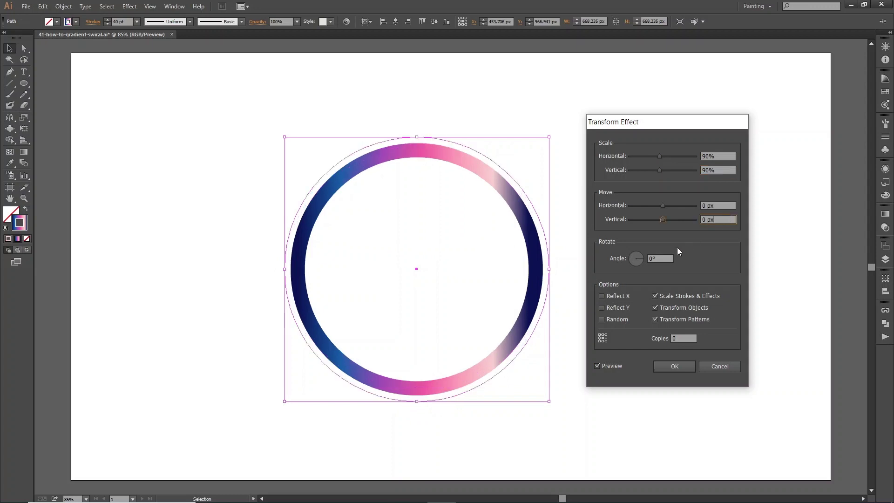
{"action": "left_click", "coordinate": [642, 260]}
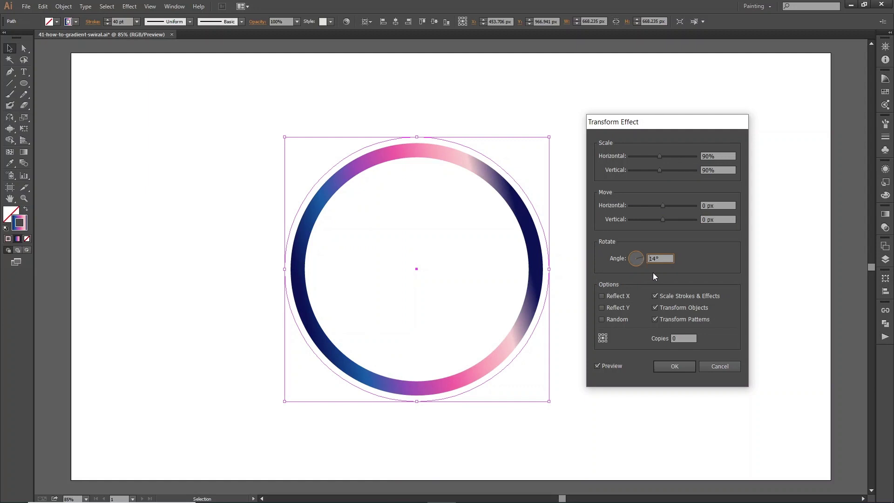
{"action": "left_click", "coordinate": [684, 339]}
{"action": "type", "text": "30"}
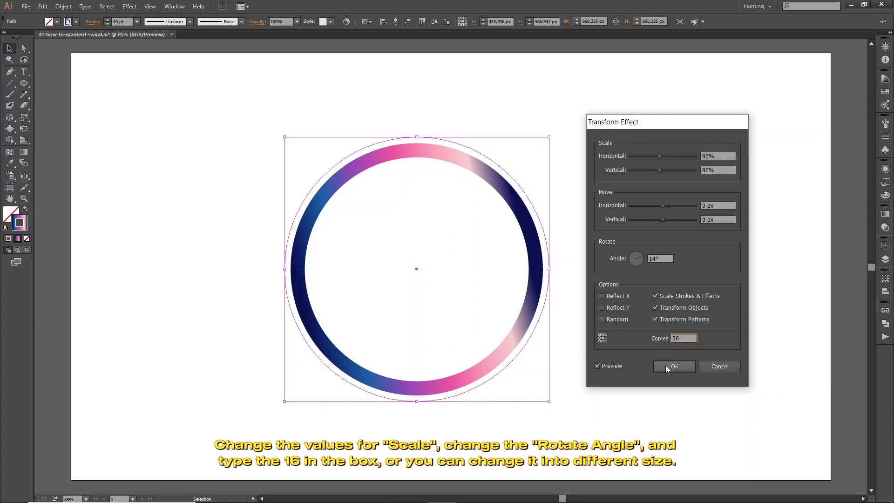
{"action": "left_click", "coordinate": [656, 258]}
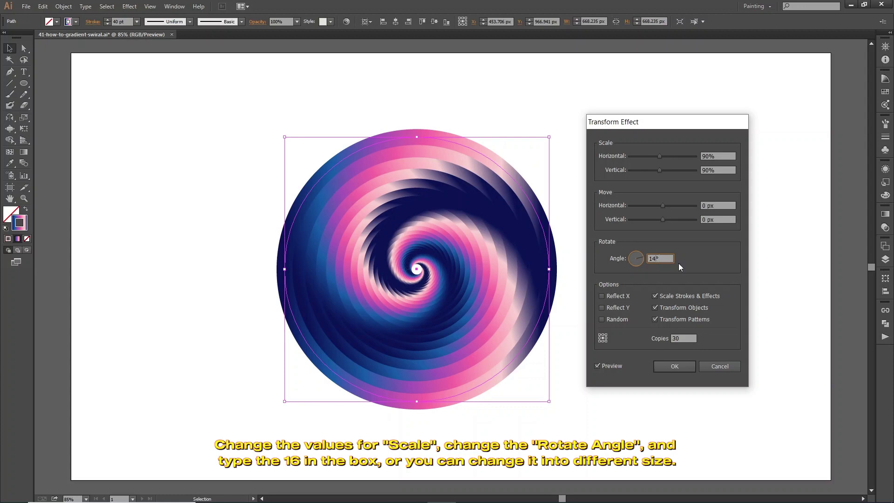
Step: Preview the swirl with the rotation angle at 15° and then 20°
{"action": "key", "text": "Up"}
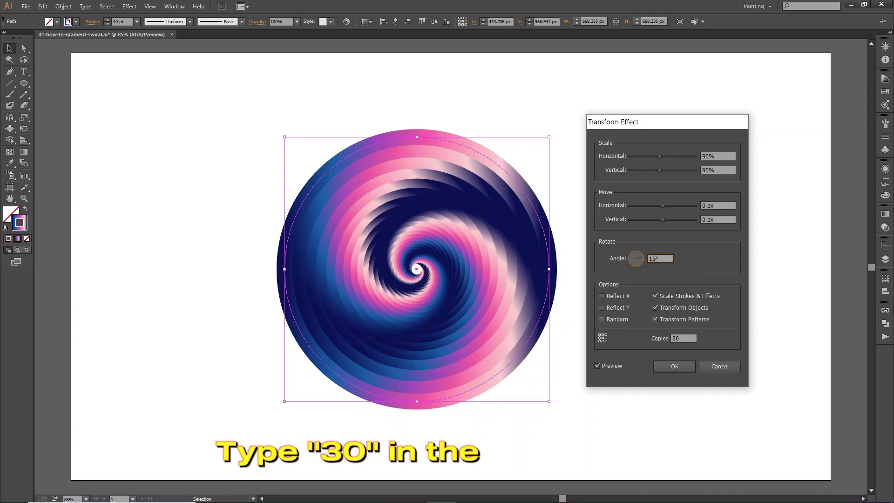
{"action": "left_click", "coordinate": [689, 339]}
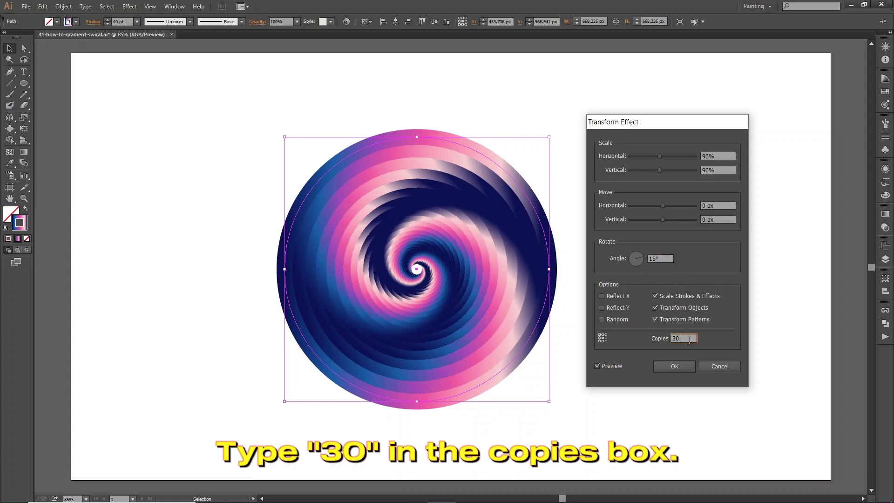
{"action": "double_click", "coordinate": [655, 257]}
{"action": "type", "text": "20"}
{"action": "left_click", "coordinate": [684, 339]}
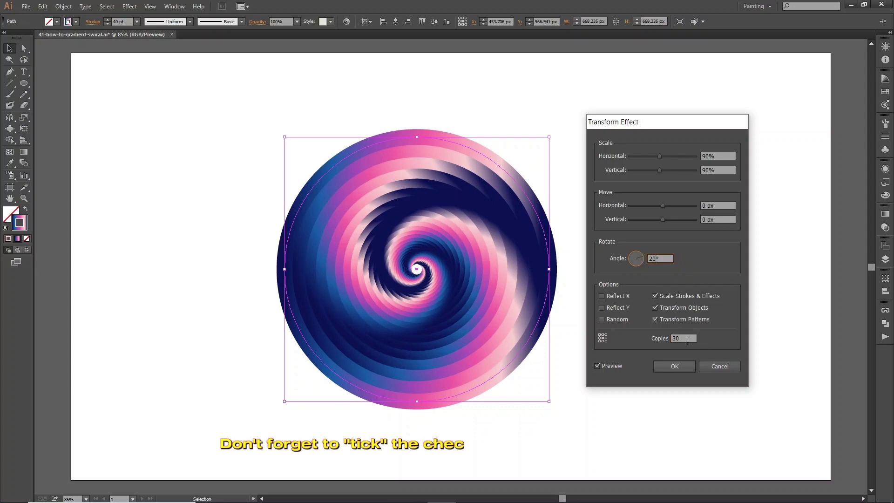
{"action": "left_click", "coordinate": [657, 258]}
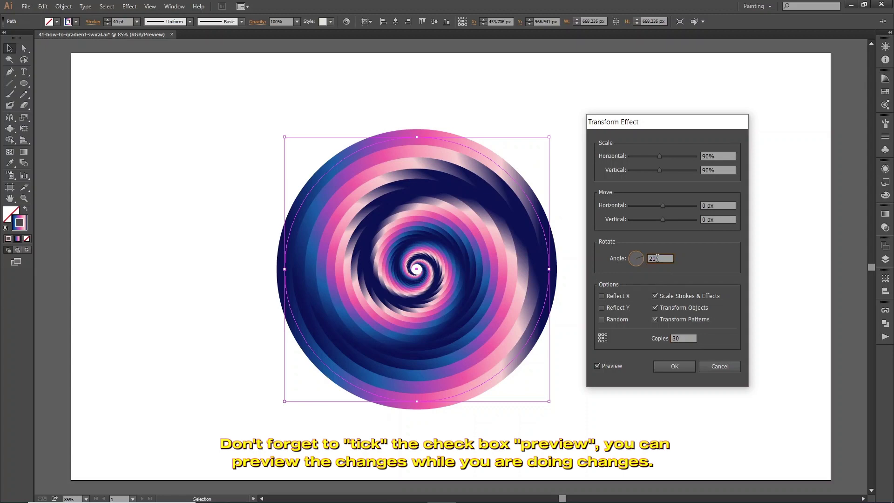
Step: Preview the swirl with the rotation angle at 18° and then 10°
{"action": "double_click", "coordinate": [655, 259]}
{"action": "type", "text": "11118"}
{"action": "left_click_drag", "start_coordinate": [661, 257], "coordinate": [634, 262]}
{"action": "key", "text": "BackSpace"}
{"action": "left_click", "coordinate": [687, 340]}
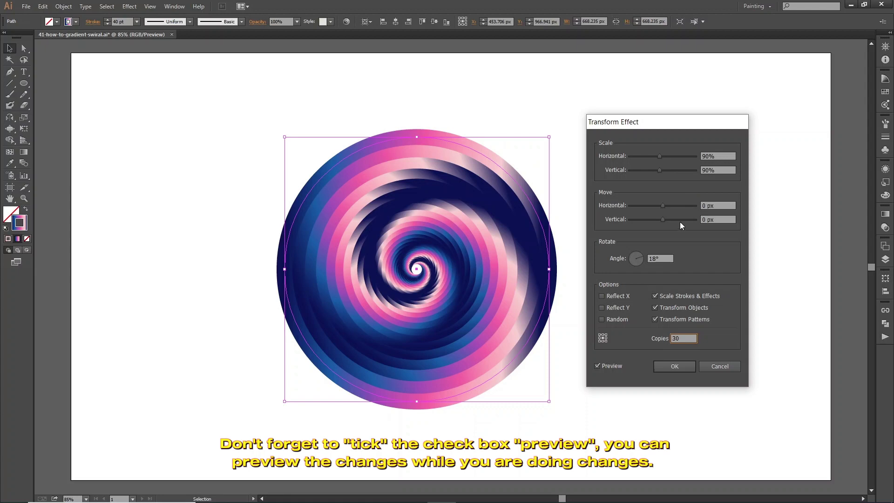
{"action": "left_click", "coordinate": [658, 260]}
{"action": "type", "text": "10"}
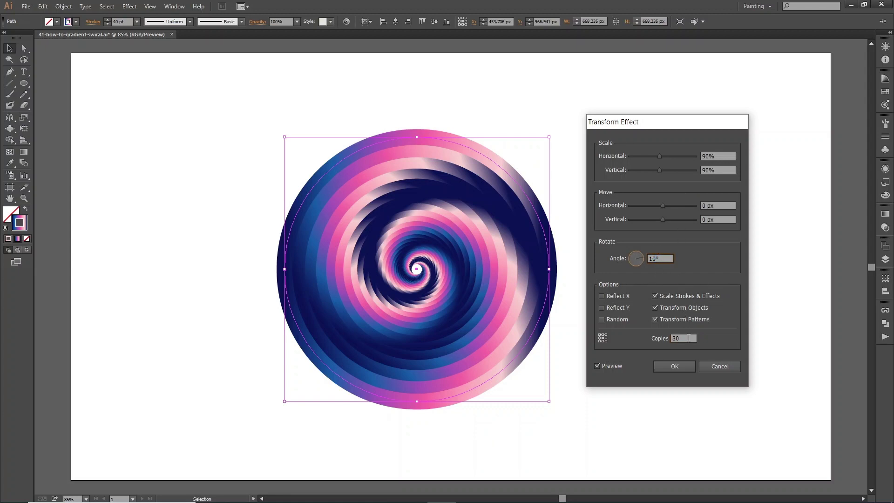
{"action": "left_click", "coordinate": [689, 337]}
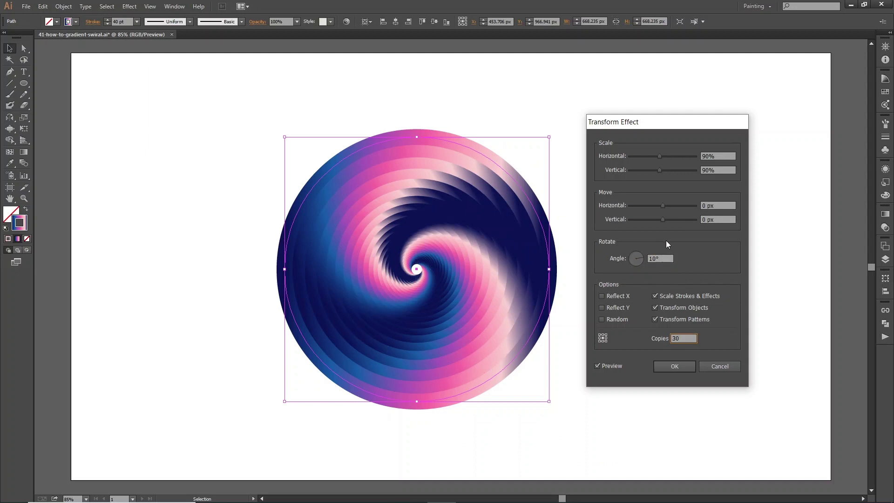
Step: Settle on a 16° rotation and apply the Transform effect
{"action": "left_click", "coordinate": [653, 259]}
{"action": "left_click", "coordinate": [688, 339]}
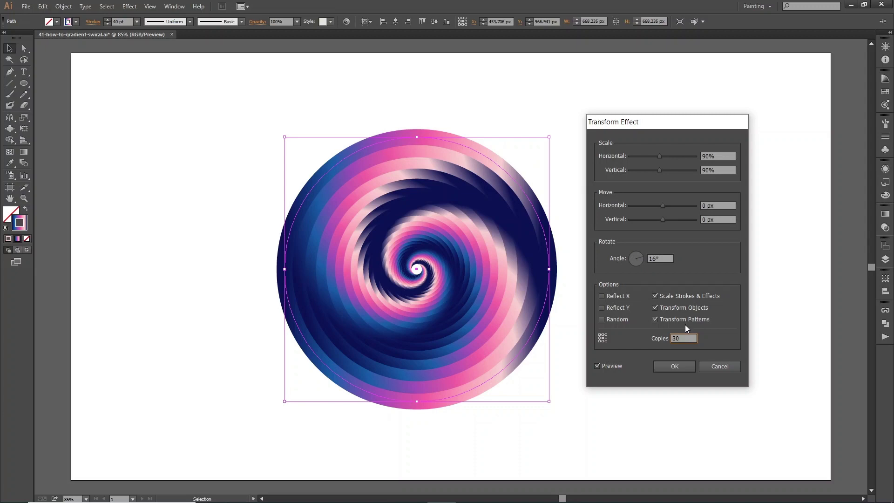
{"action": "left_click", "coordinate": [676, 366]}
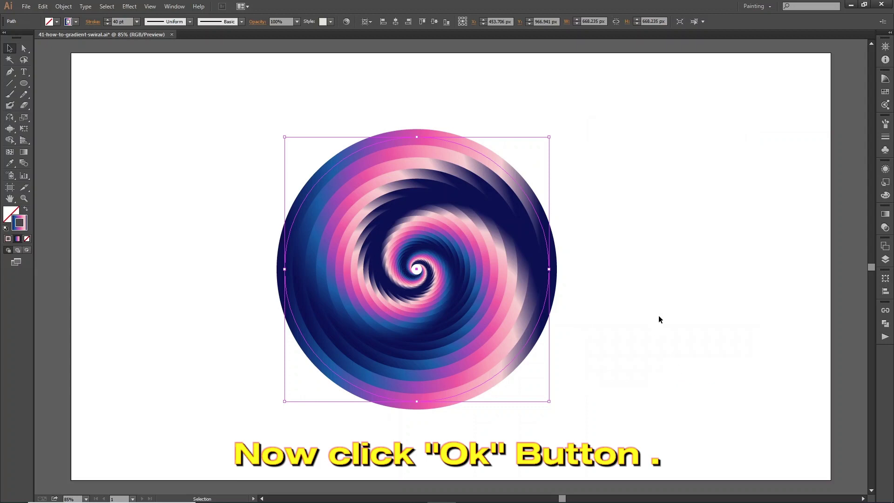
{"action": "left_click", "coordinate": [575, 302]}
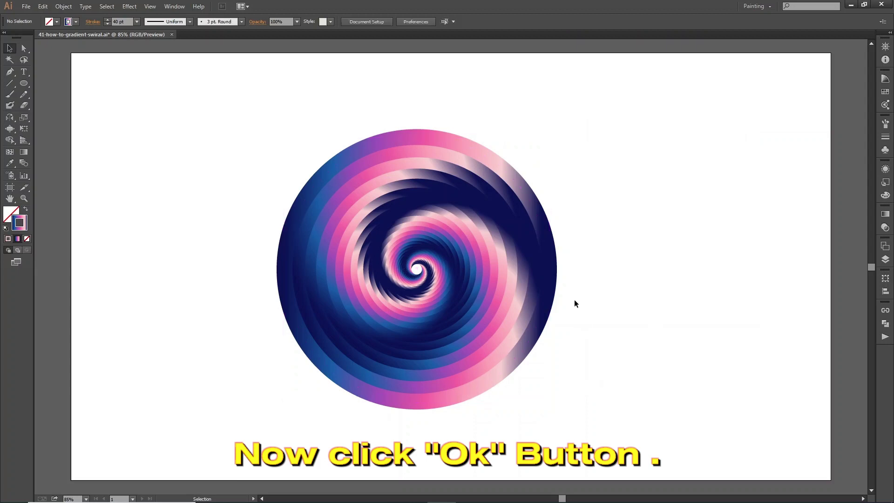
Step: Draw a rectangle covering the whole artboard
{"action": "left_click", "coordinate": [513, 278]}
{"action": "left_click", "coordinate": [629, 273]}
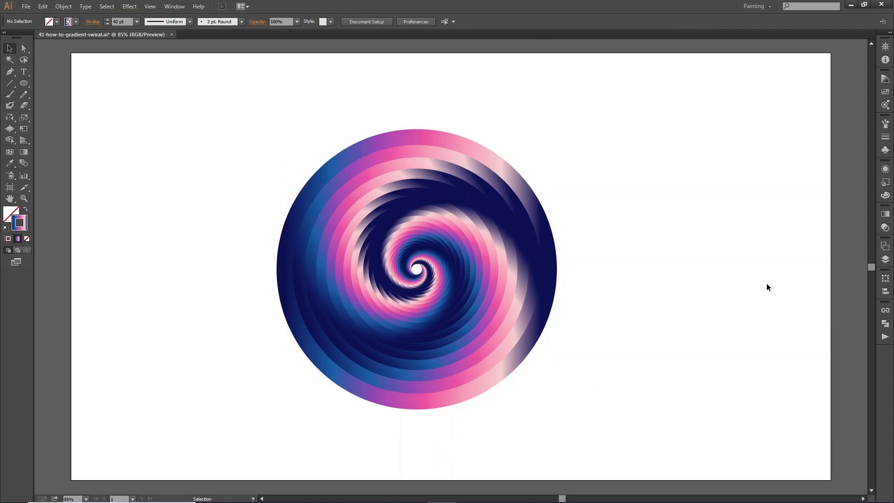
{"action": "left_click_drag", "start_coordinate": [24, 83], "coordinate": [37, 84]}
{"action": "left_click", "coordinate": [12, 215]}
{"action": "mouse_move", "coordinate": [71, 53]}
{"action": "left_mouse_down"}
{"action": "mouse_move", "coordinate": [423, 373]}
{"action": "mouse_move", "coordinate": [831, 479]}
{"action": "left_mouse_up"}
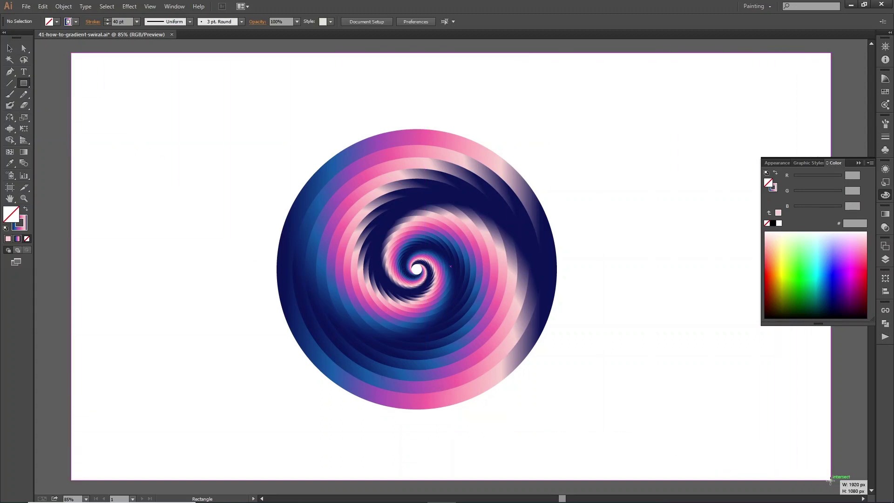
Step: Remove the rectangle's stroke and fill it with the navy swatch
{"action": "left_click", "coordinate": [16, 220]}
{"action": "key", "text": "slash"}
{"action": "left_click", "coordinate": [10, 212]}
{"action": "key", "text": "v"}
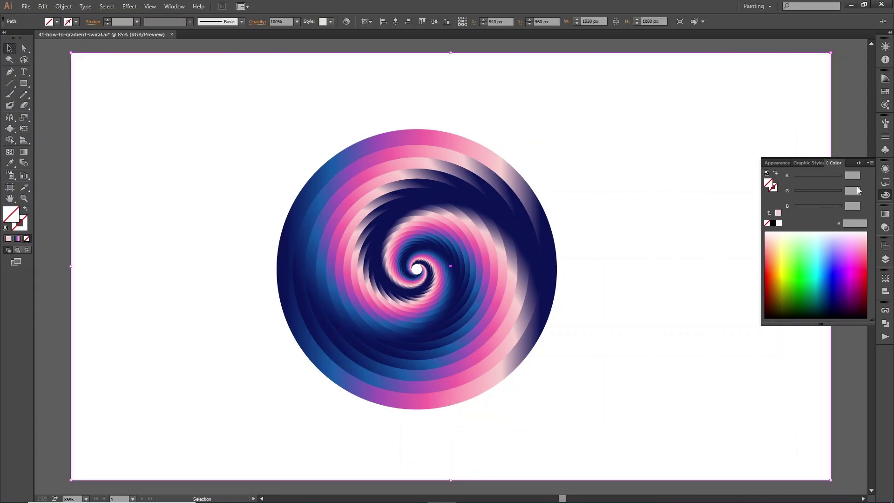
{"action": "left_click", "coordinate": [885, 92]}
{"action": "left_click", "coordinate": [789, 355]}
Step: Send the navy rectangle to the back, behind the gradient swirl
{"action": "right_click", "coordinate": [177, 117]}
{"action": "mouse_move", "coordinate": [224, 259]}
{"action": "left_click", "coordinate": [321, 291]}
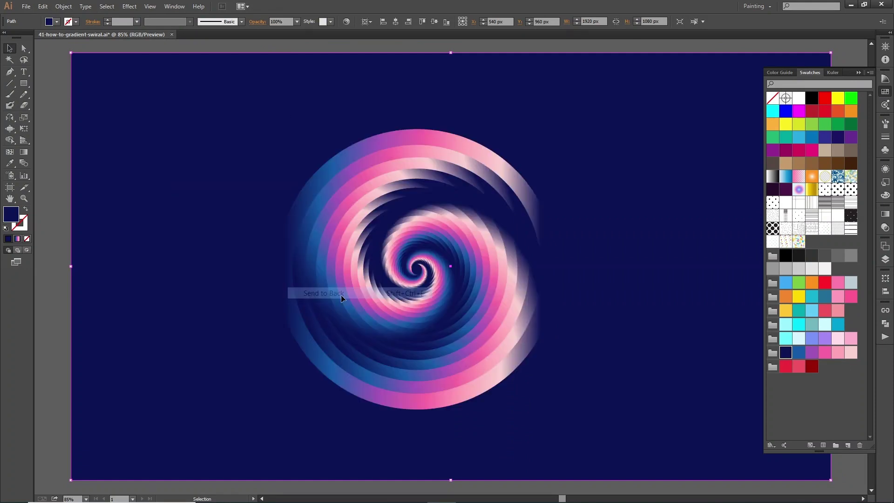
{"action": "left_click", "coordinate": [886, 92]}
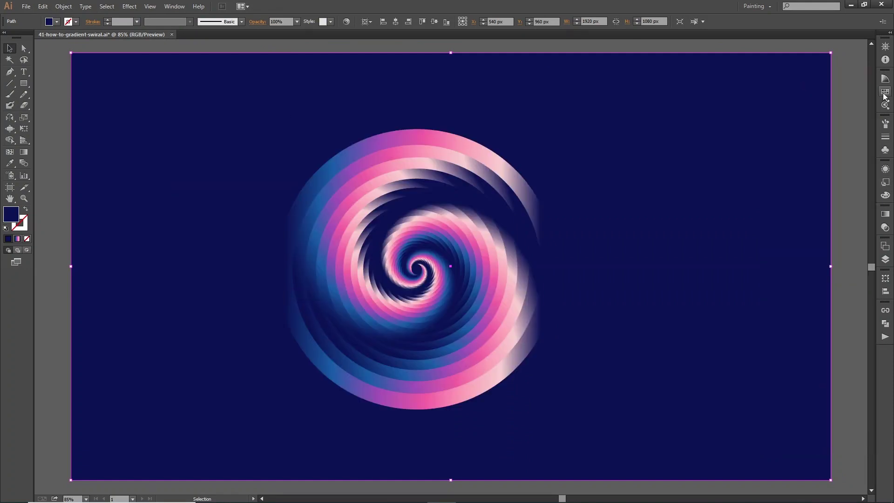
{"action": "left_click", "coordinate": [453, 270]}
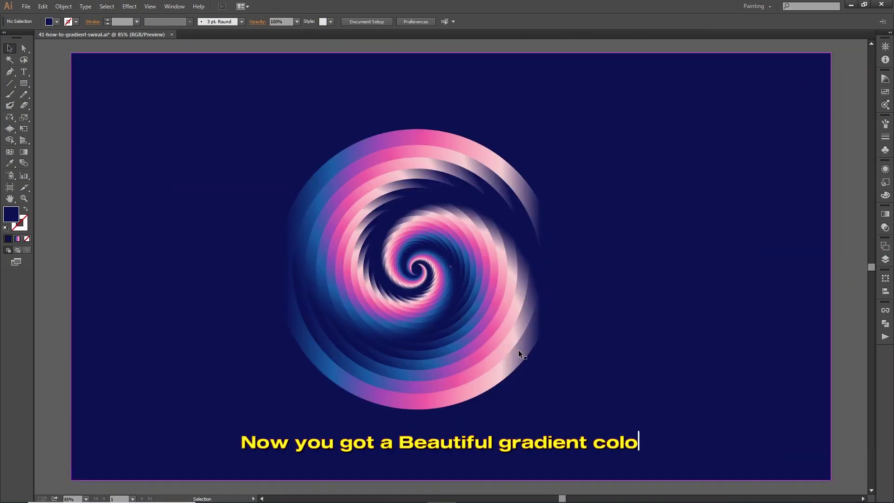